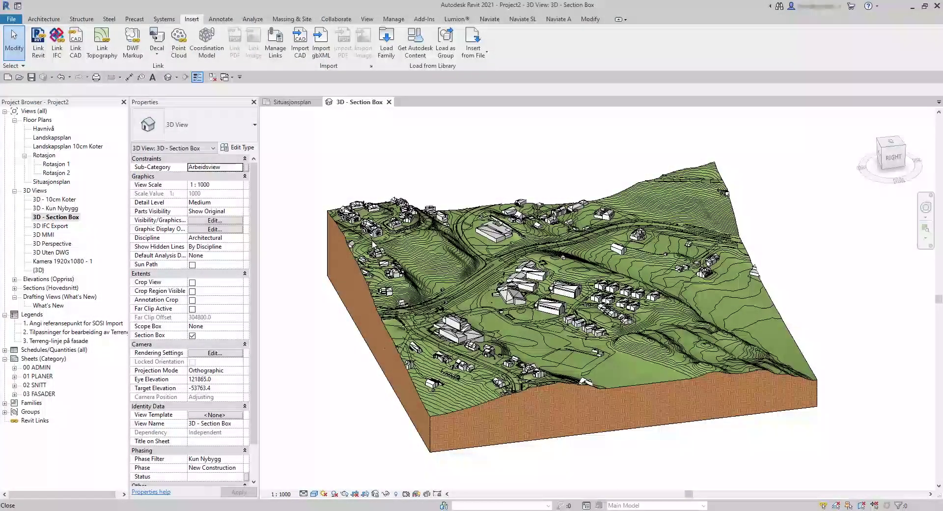
click(522, 19)
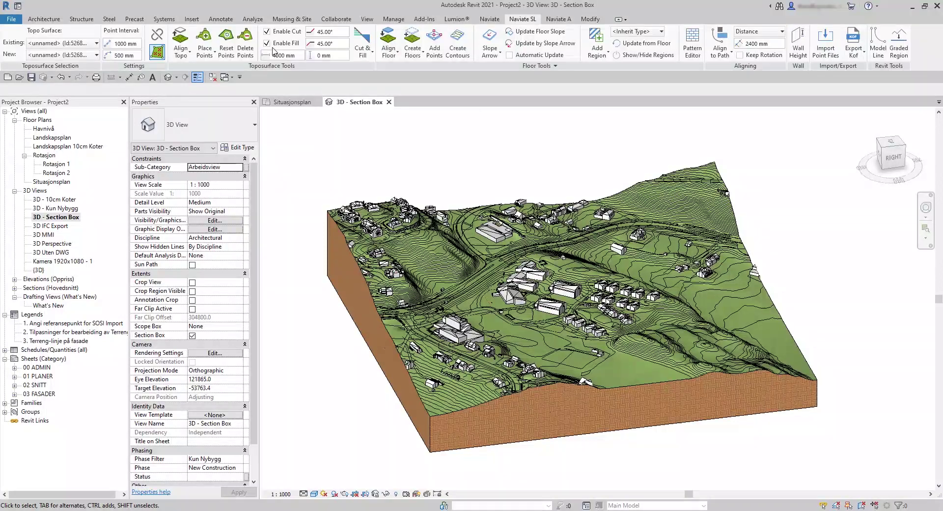
click(389, 52)
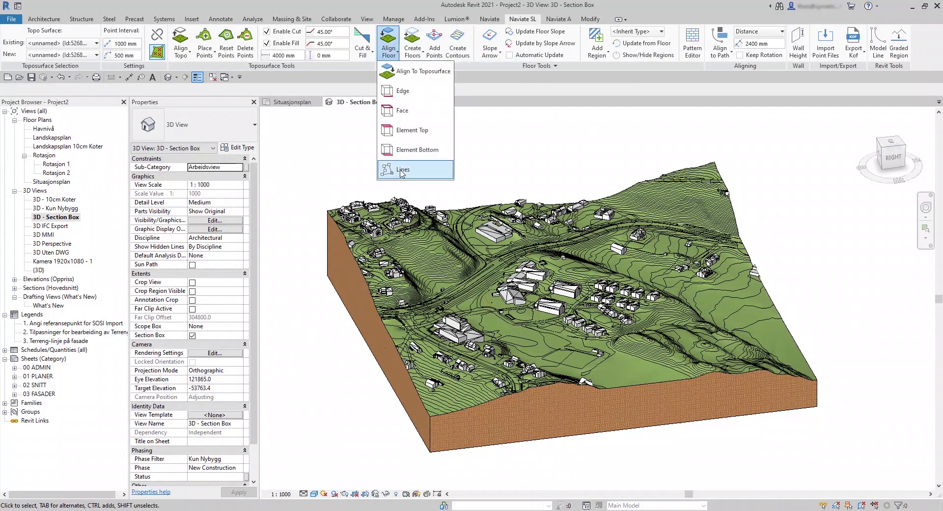
click(328, 184)
Temporarily hide the terrain surface in the 3D - Section Box view.
scroll(503, 265, up, 4)
shift+middle_drag(503, 265, 535, 249)
scroll(508, 297, up, 3)
scroll(531, 294, up, 3)
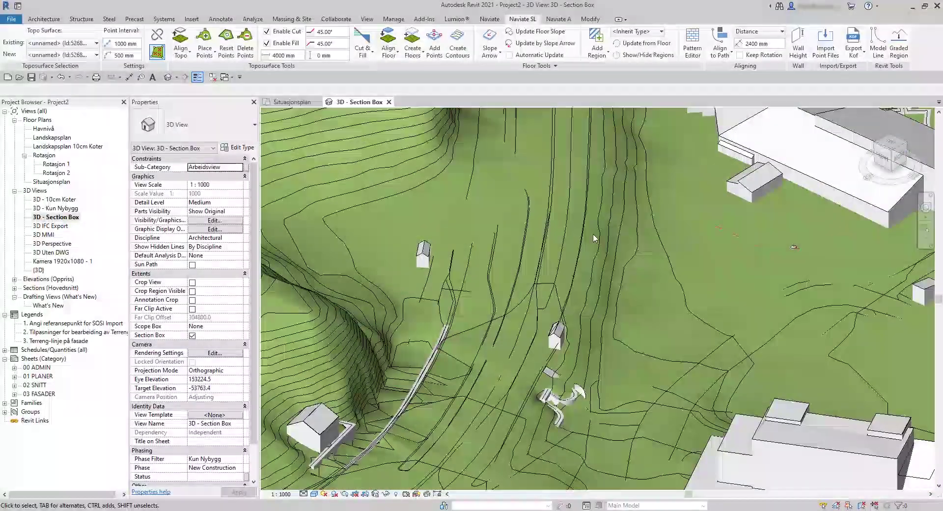
click(403, 166)
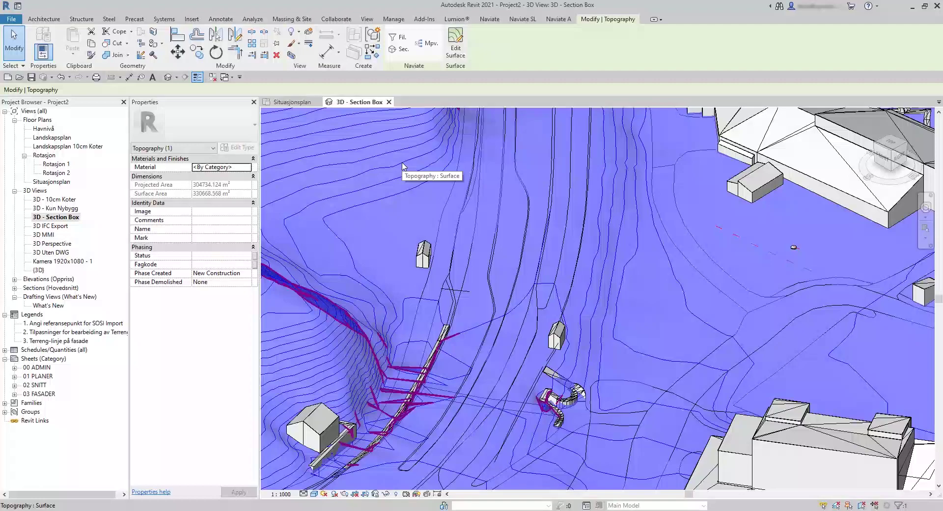
key(h)
key(h)
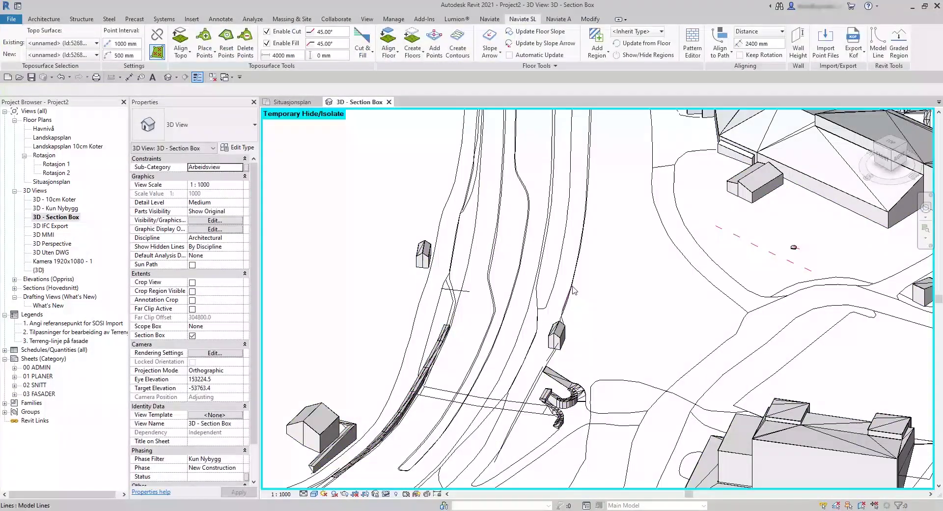
Temporarily isolate the category of the Vegskulderkant road-edge lines in the 3D view.
shift+middle_drag(568, 318, 656, 164)
scroll(618, 294, up, 3)
middle_drag(631, 282, 539, 449)
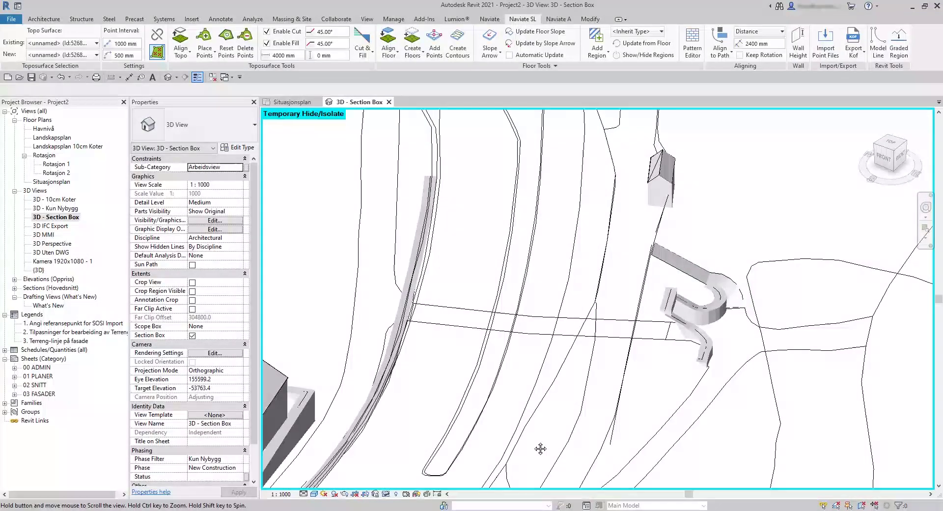
scroll(571, 393, down, 2)
scroll(572, 393, down, 2)
click(586, 216)
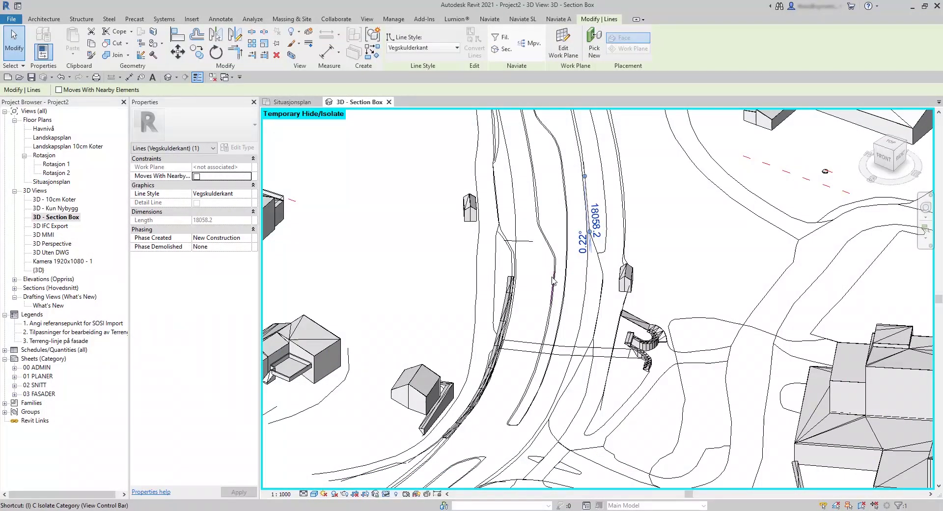
key(c)
key(Escape)
scroll(633, 363, down, 3)
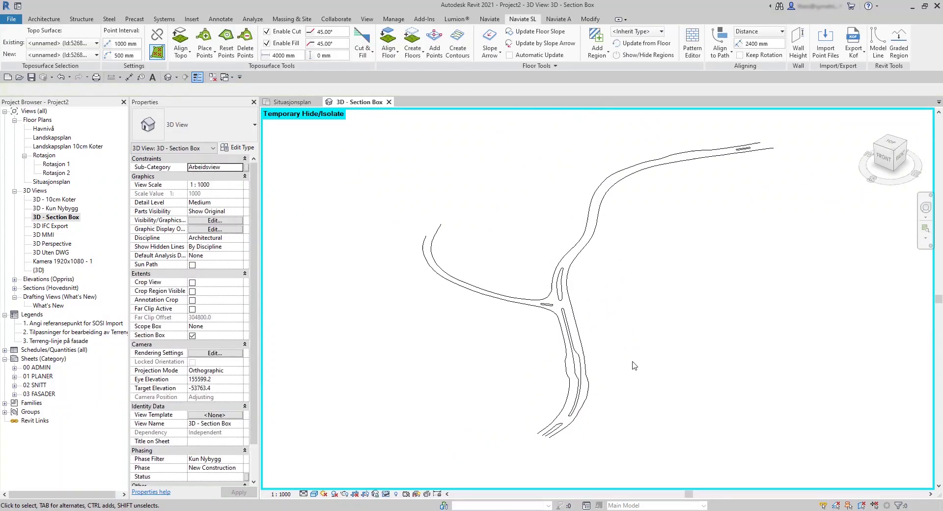
middle_drag(634, 366, 610, 365)
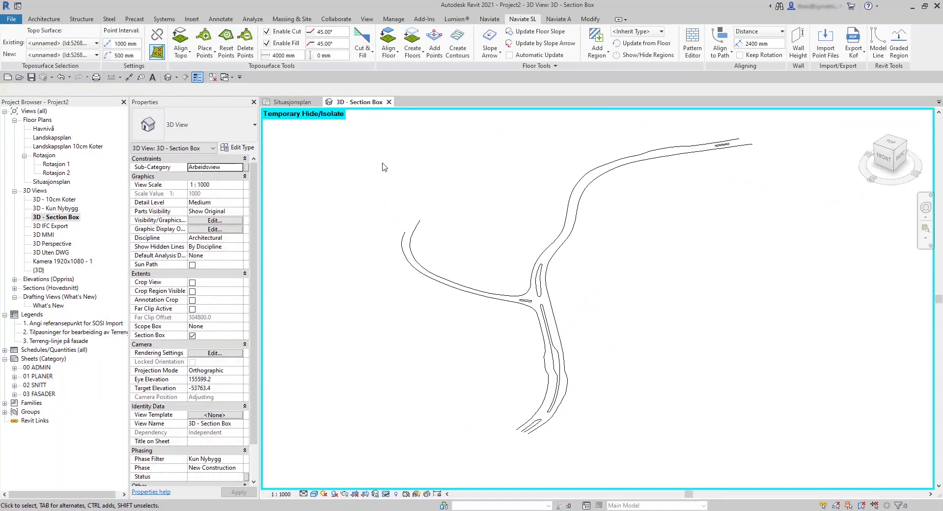
Copy all the Vegskulderkant lines to the clipboard and start an architectural floor of type Asfalt.
drag(387, 130, 770, 456)
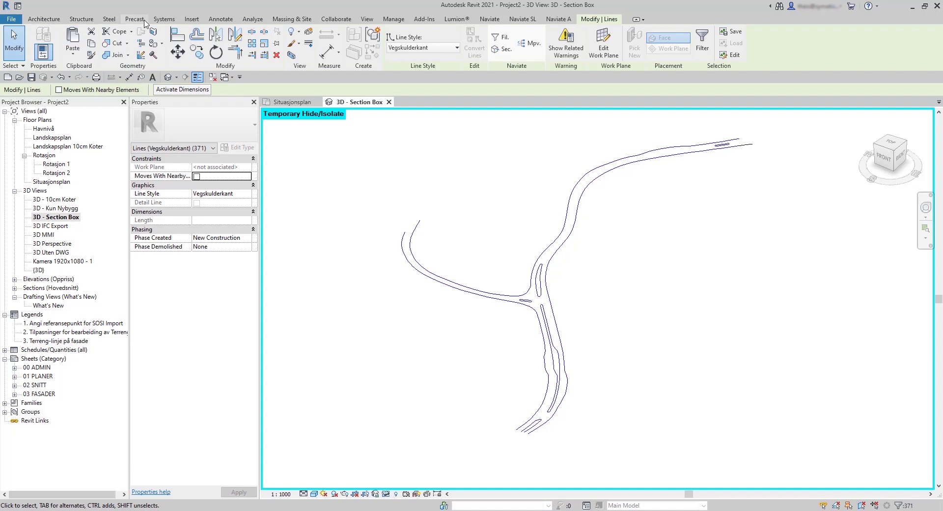
click(44, 20)
click(206, 39)
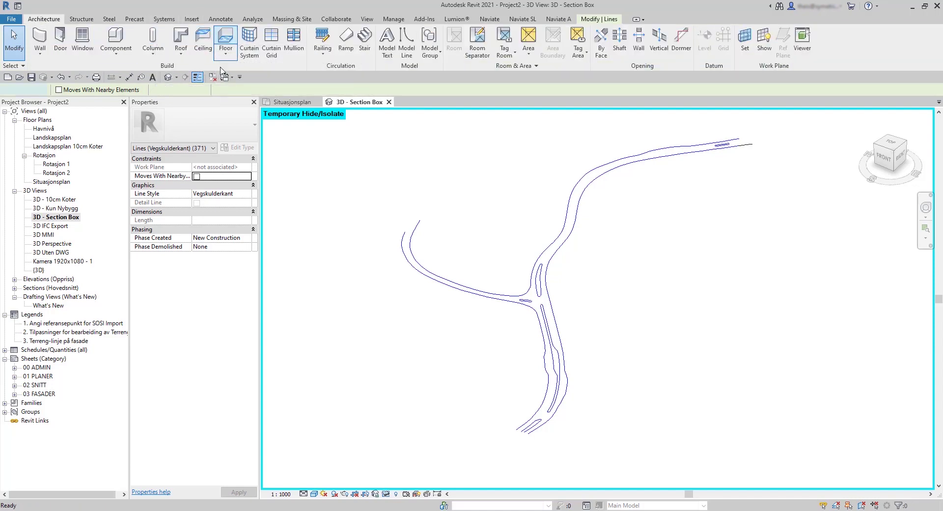
click(208, 127)
scroll(275, 221, up, 10)
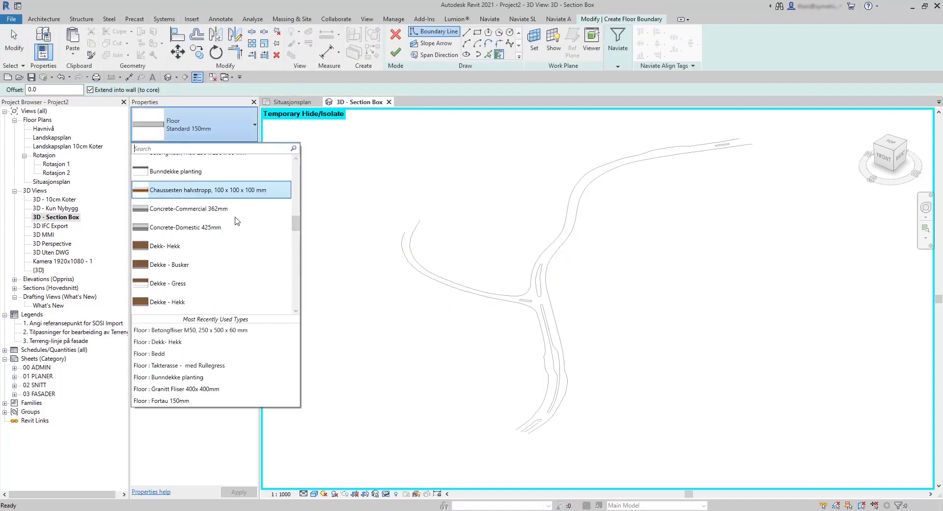
scroll(275, 197, up, 3)
click(196, 172)
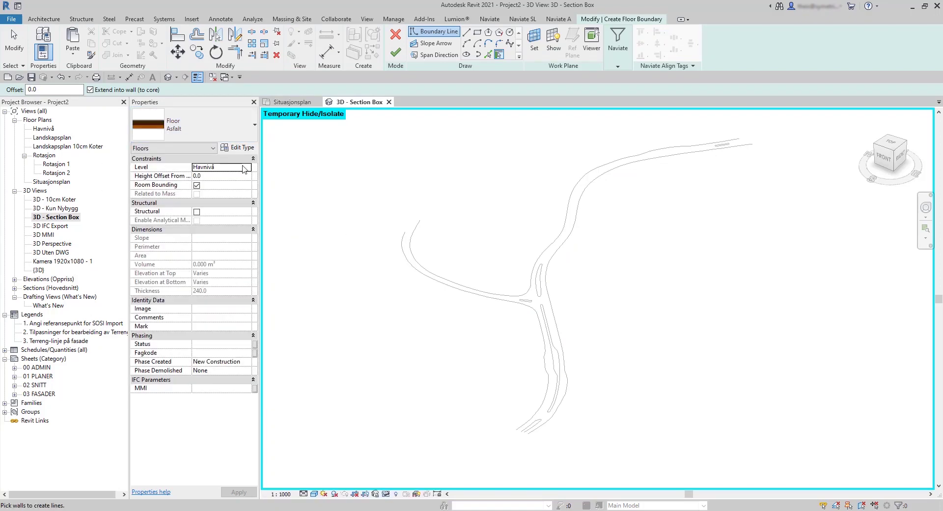
Paste the copied road-edge lines into the floor boundary sketch, aligned to a selected level.
click(72, 53)
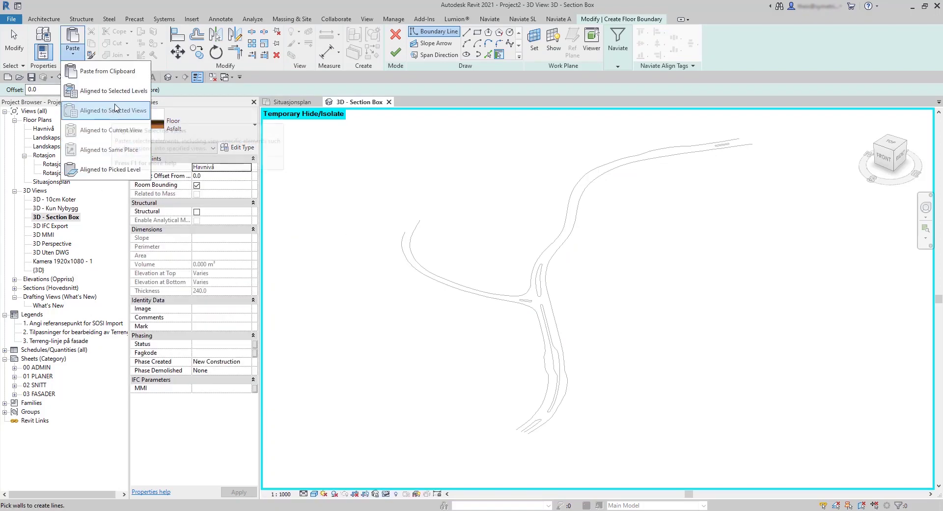
click(125, 91)
click(465, 325)
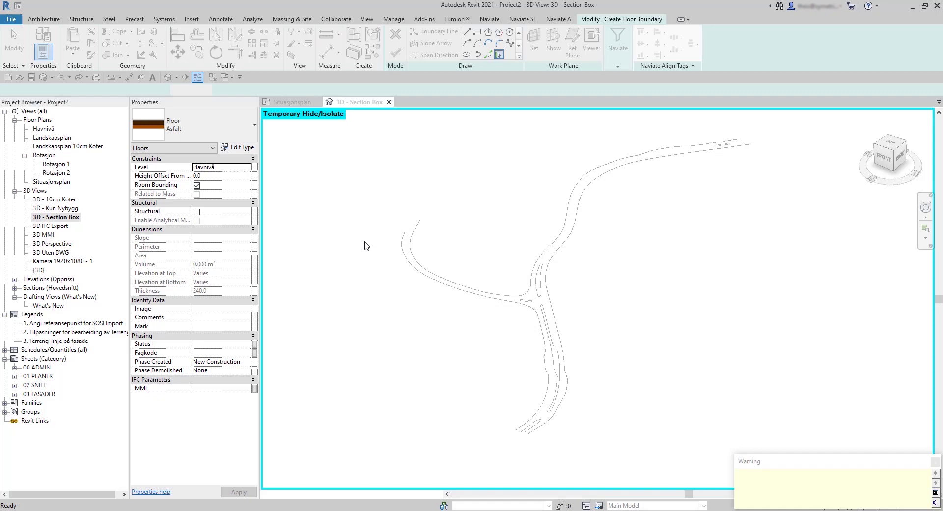
In the Situasjonsplan view, close the floor boundary at the road's southern end with straight lines joining the open line ends on each side of the island.
click(293, 102)
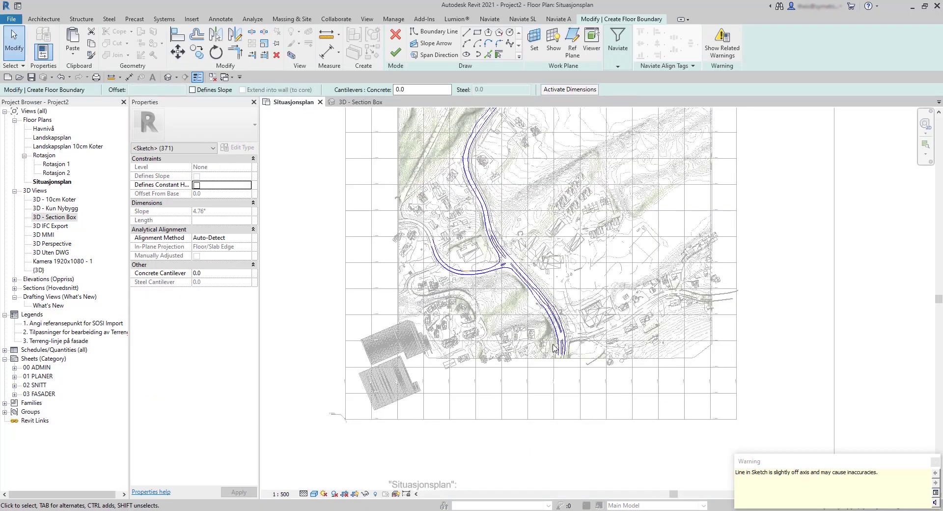
scroll(565, 366, up, 4)
click(466, 32)
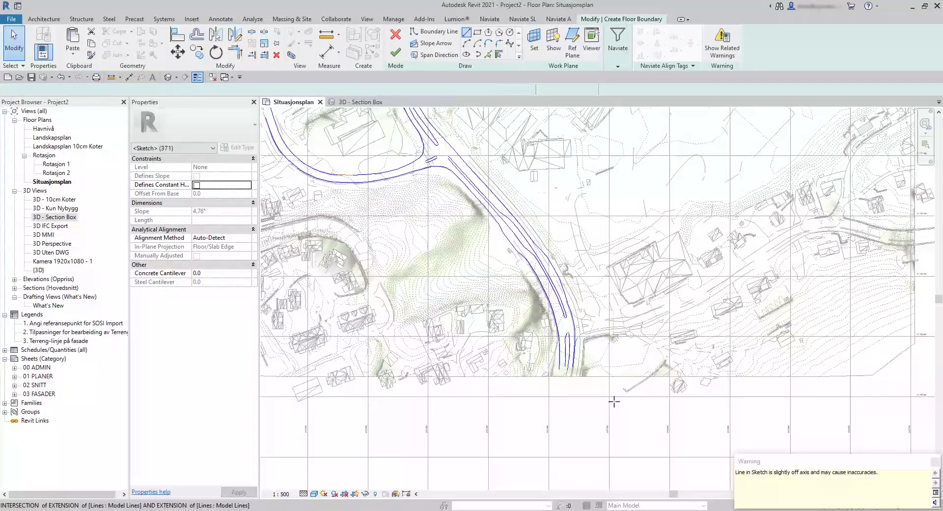
scroll(565, 364, up, 6)
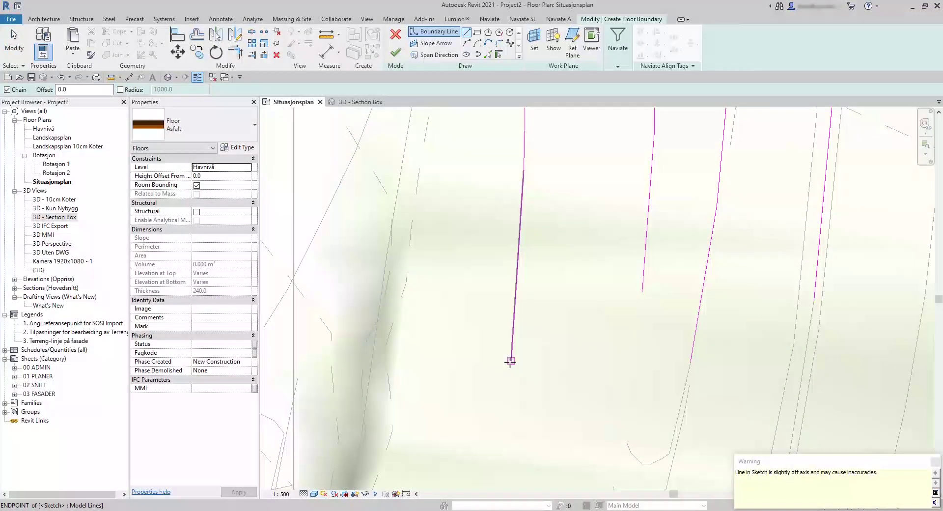
click(511, 361)
click(692, 378)
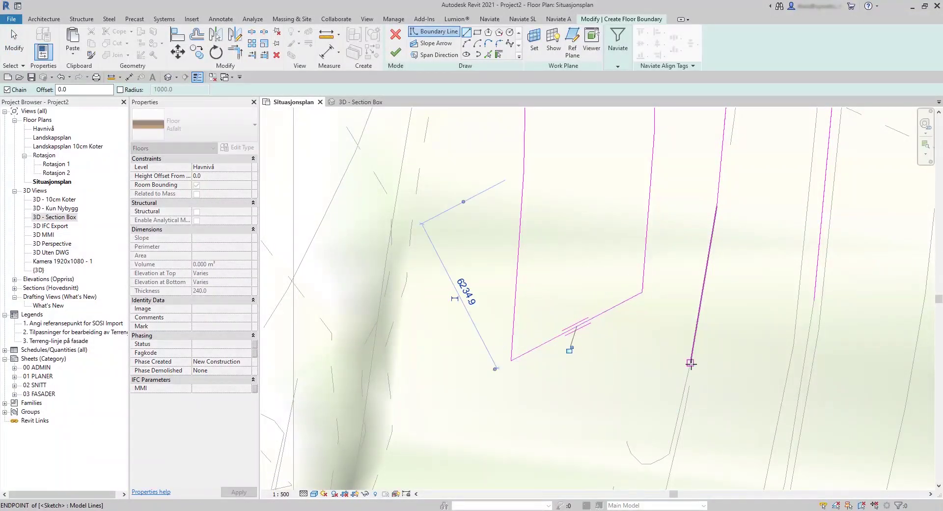
click(814, 301)
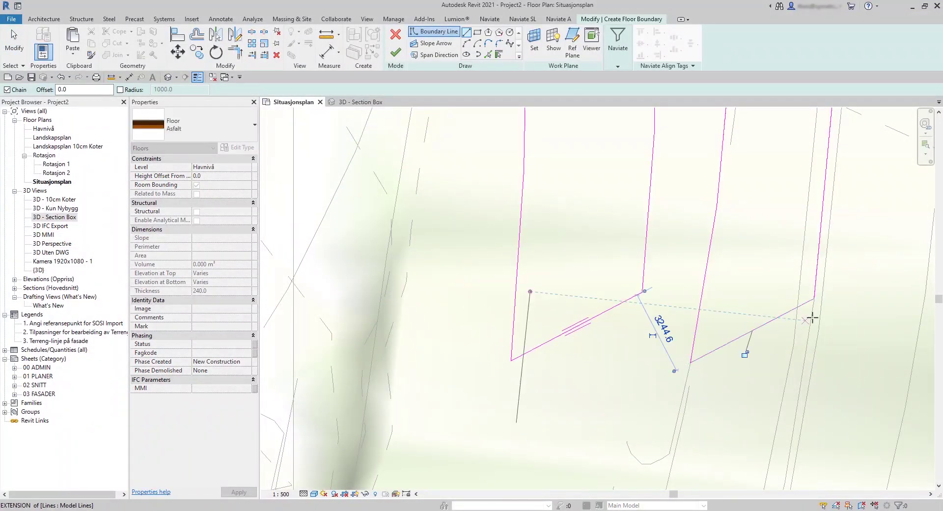
Draw a straight boundary line across the open end of the western side road.
scroll(823, 295, up, 3)
scroll(674, 217, down, 8)
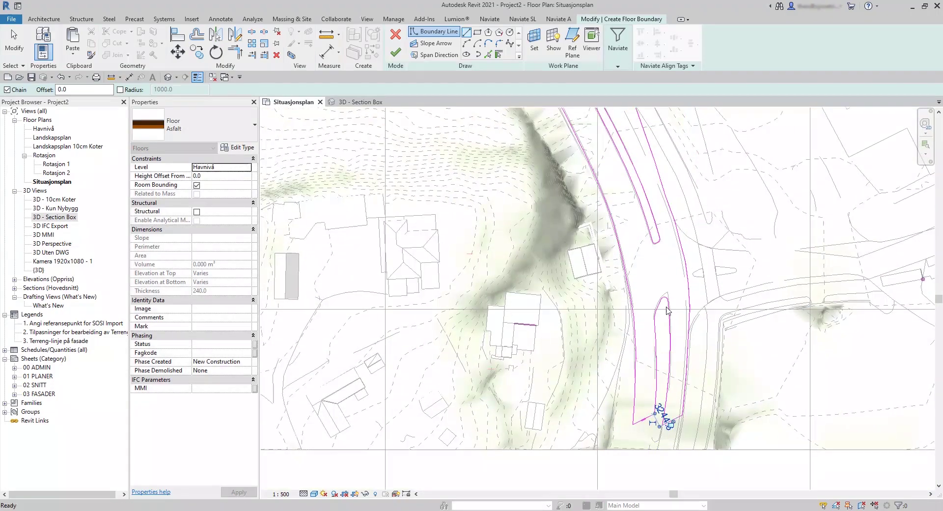
scroll(529, 225, up, 5)
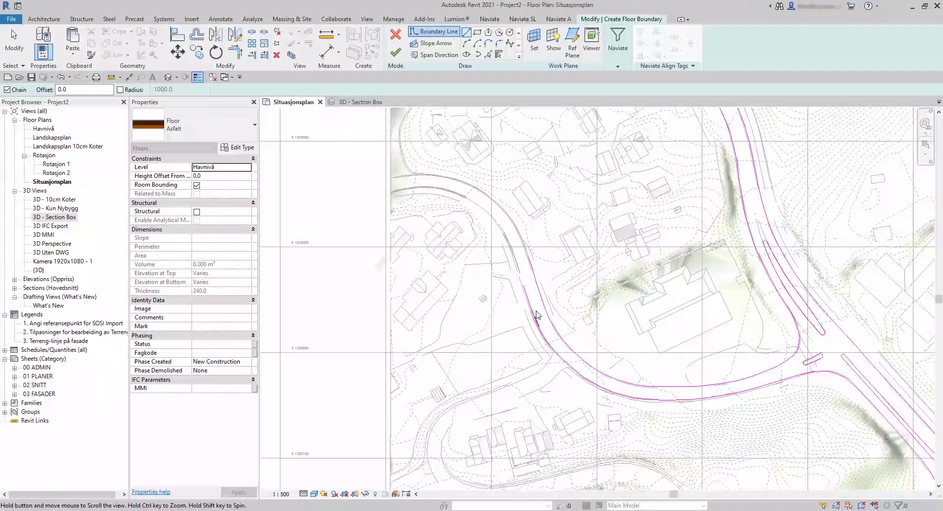
scroll(531, 280, up, 3)
click(528, 333)
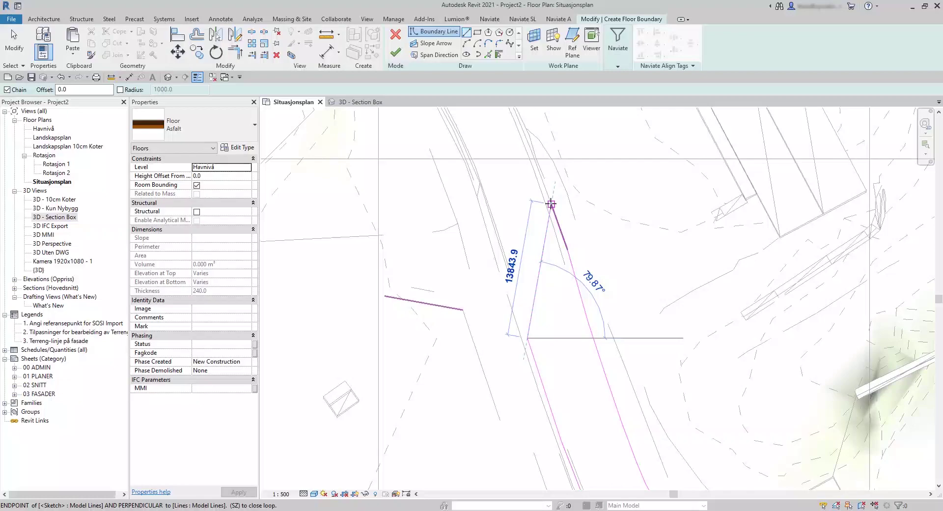
Close the boundary with a straight line across the main road's northern end and finish the floor sketch.
scroll(747, 280, down, 8)
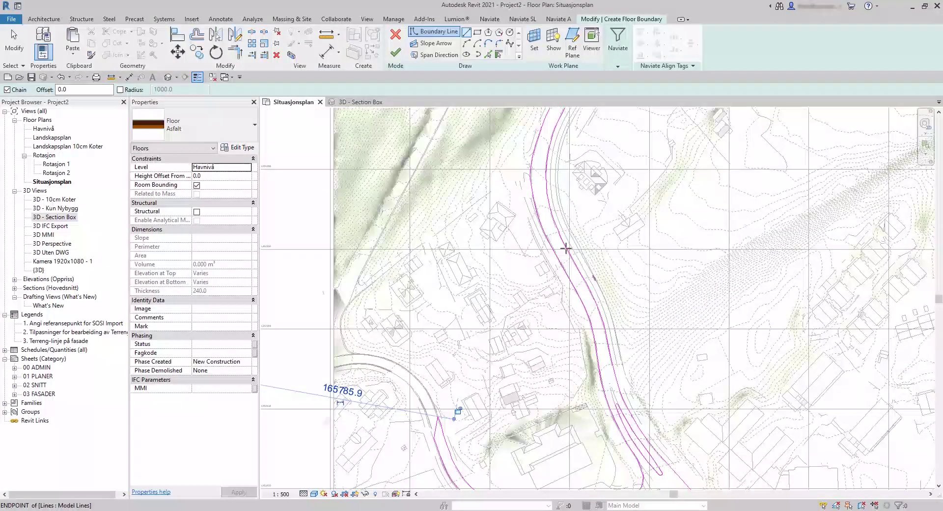
scroll(596, 181, up, 5)
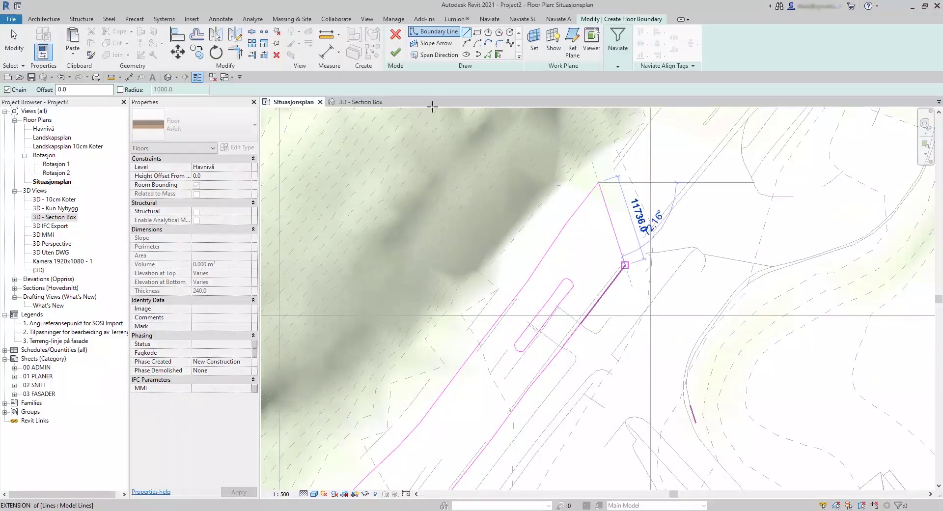
click(395, 52)
scroll(583, 292, down, 3)
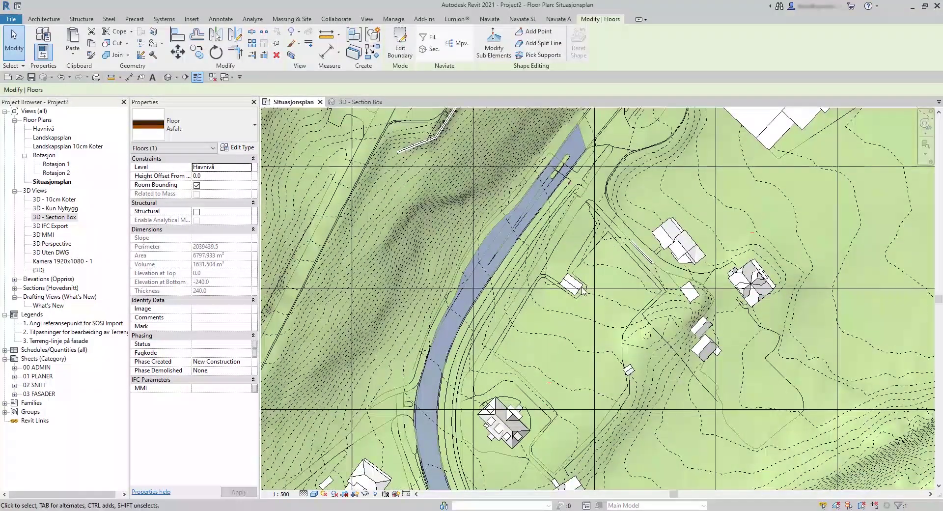
In the 3D - Section Box view, add all the isolated road-edge lines to the floor selection and reset the temporary hide/isolate.
scroll(582, 292, down, 6)
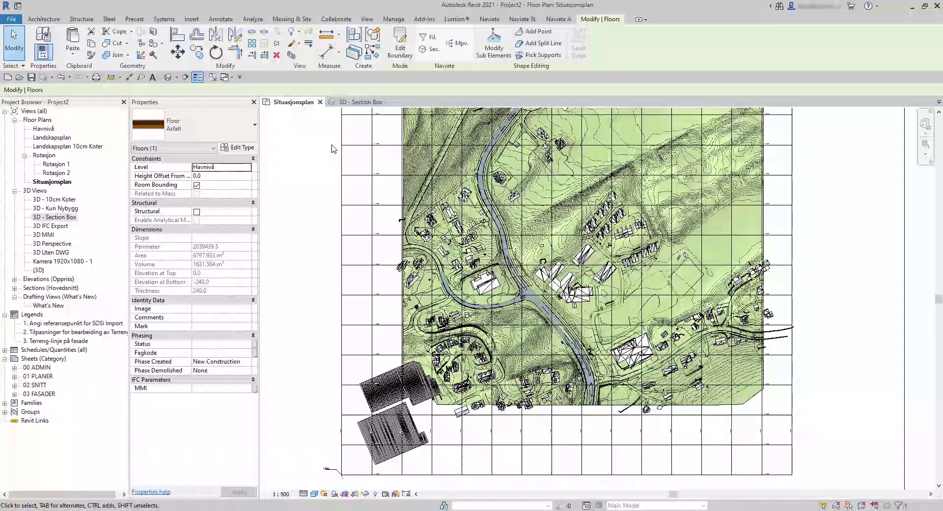
click(363, 103)
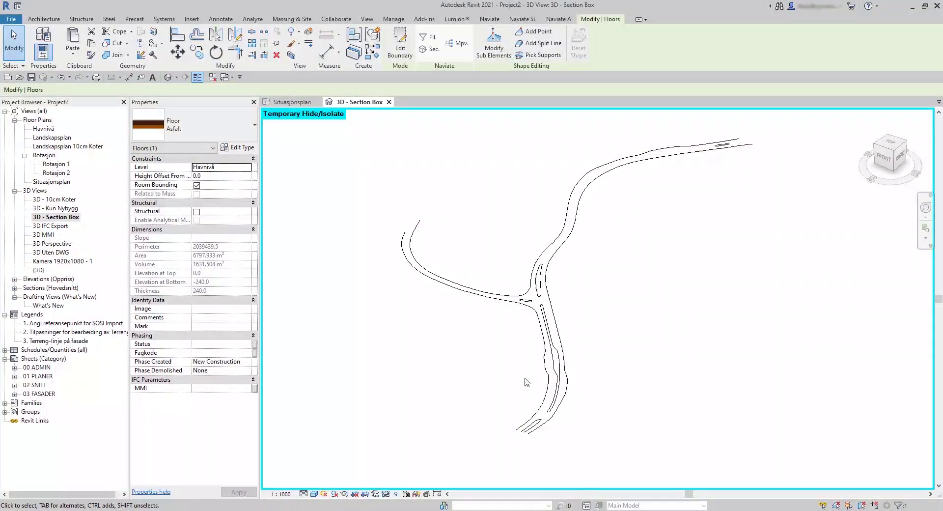
shift+middle_drag(527, 382, 509, 347)
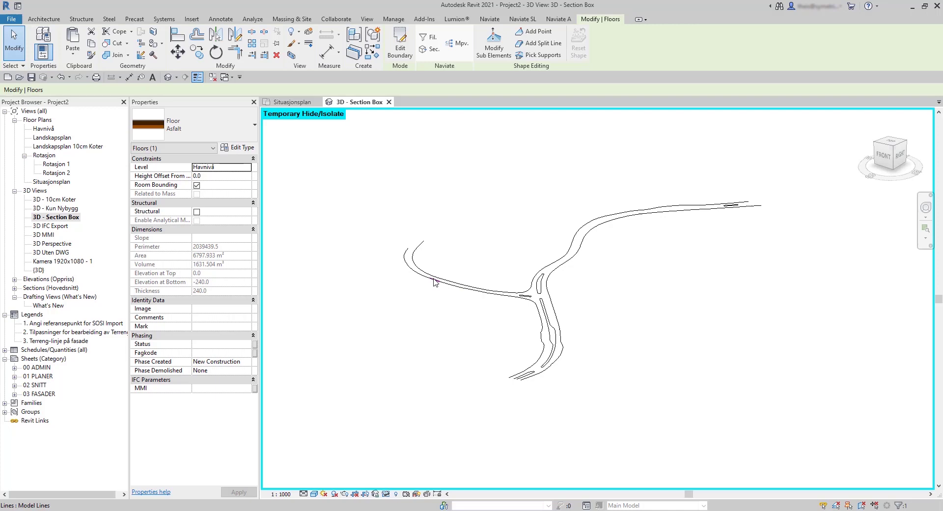
drag(381, 130, 807, 420)
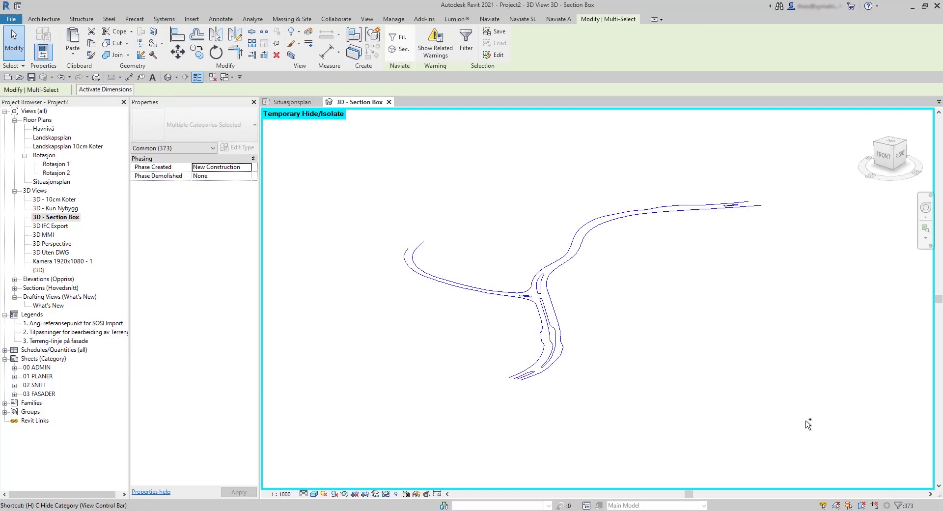
key(h)
key(r)
Restore the previous selection of road-edge lines and asphalt floor and temporarily isolate it in the 3D view.
right_click(399, 191)
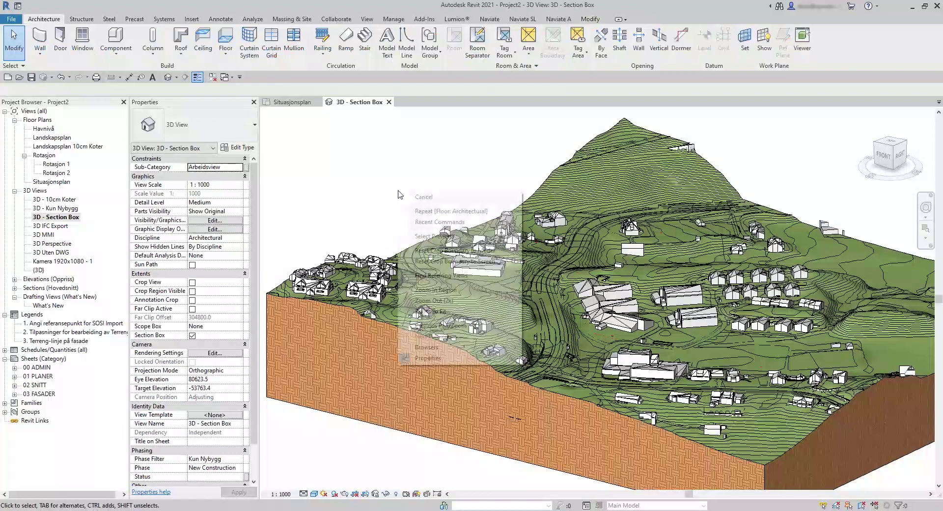
click(430, 239)
key(ctrl+Left)
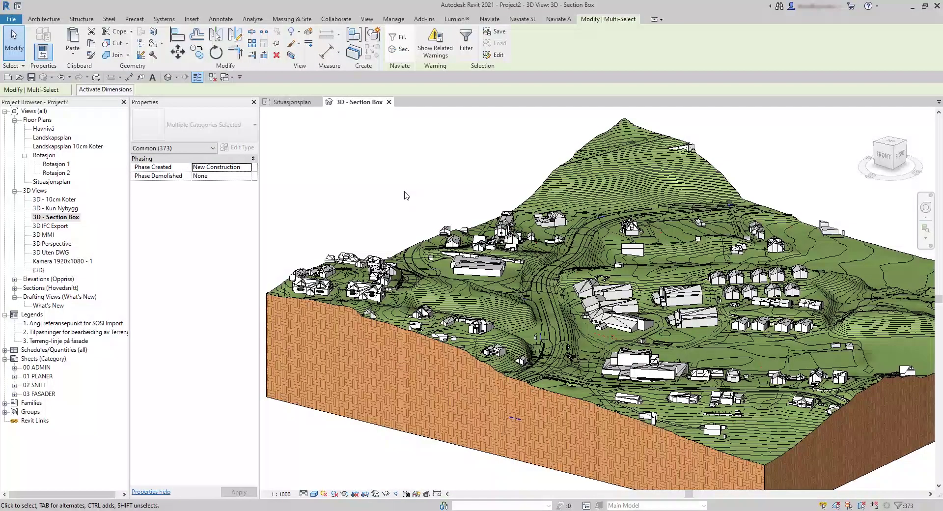
key(i)
key(Escape)
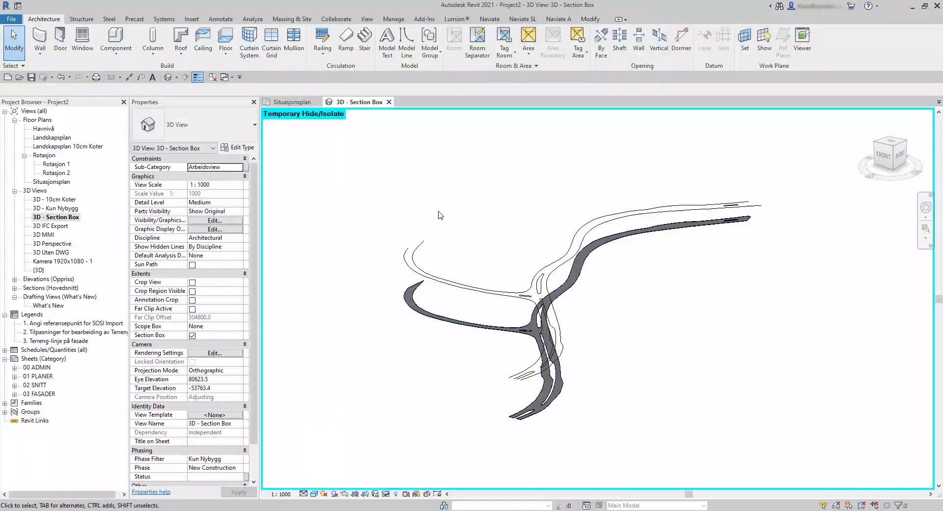
shift+middle_drag(584, 324, 533, 324)
middle_drag(615, 337, 567, 338)
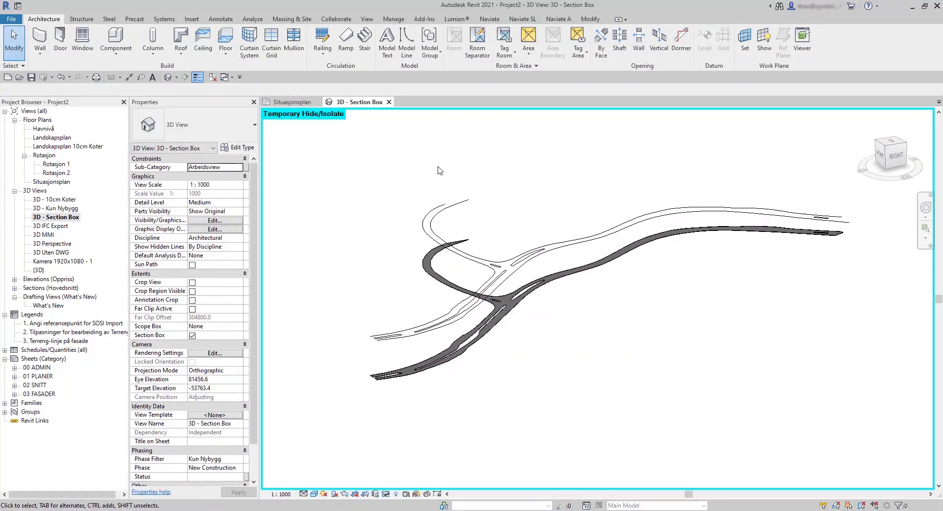
Set both Naviate point intervals to 5000 mm and choose the asphalt floor as the floor to align to lines.
click(517, 20)
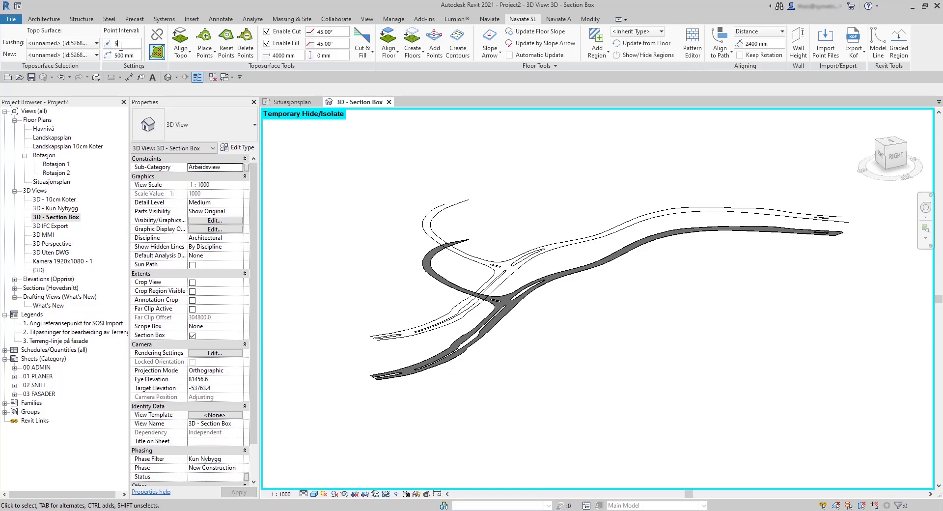
key(Tab)
click(387, 51)
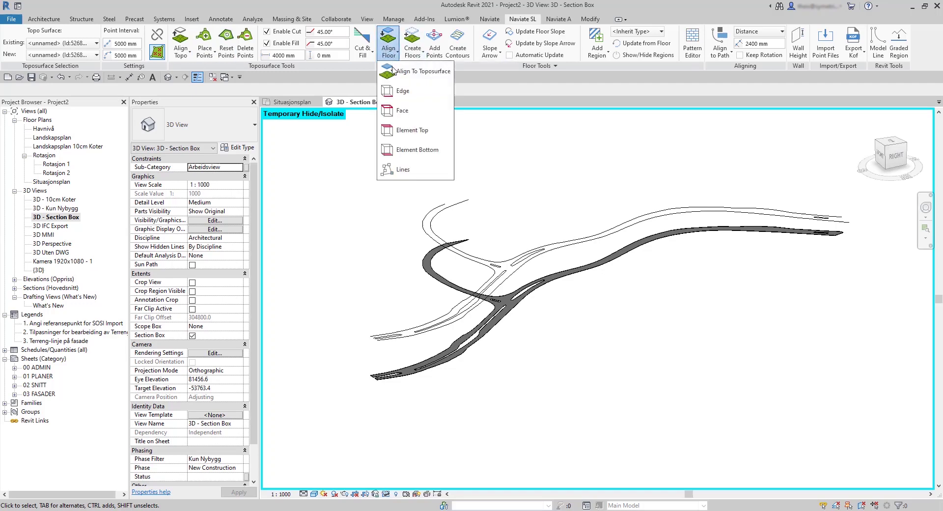
click(392, 169)
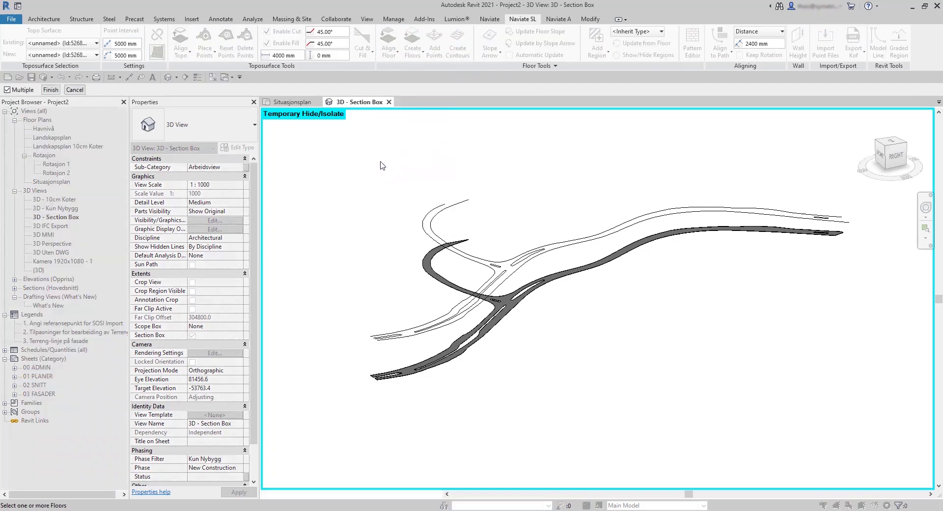
scroll(368, 168, down, 2)
drag(728, 348, 785, 375)
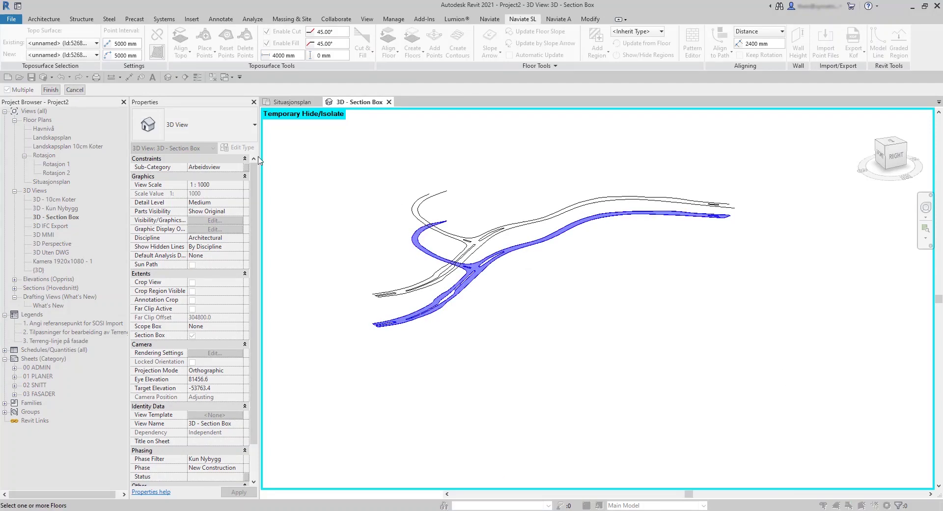
click(51, 89)
Align the asphalt floor to all the isolated road-edge lines and reset the temporary hide/isolate.
drag(338, 149, 803, 365)
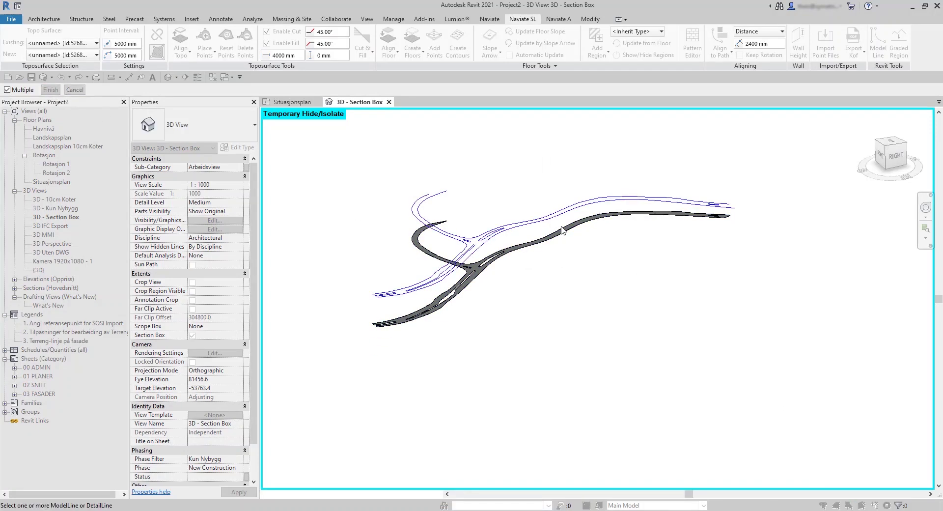
click(49, 91)
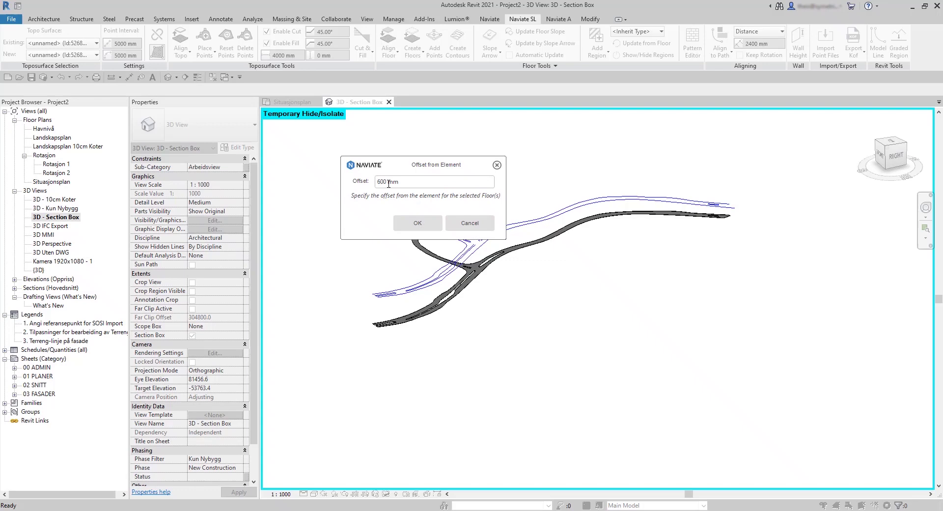
click(410, 224)
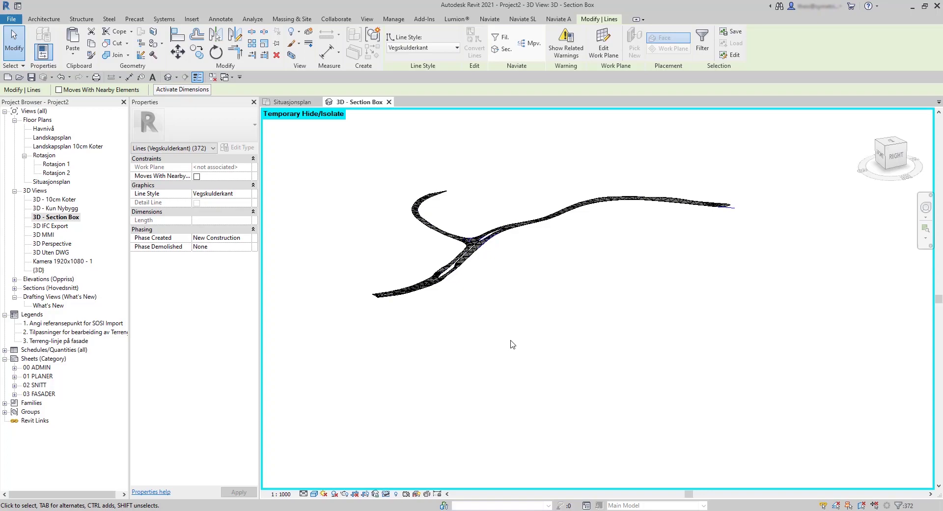
key(r)
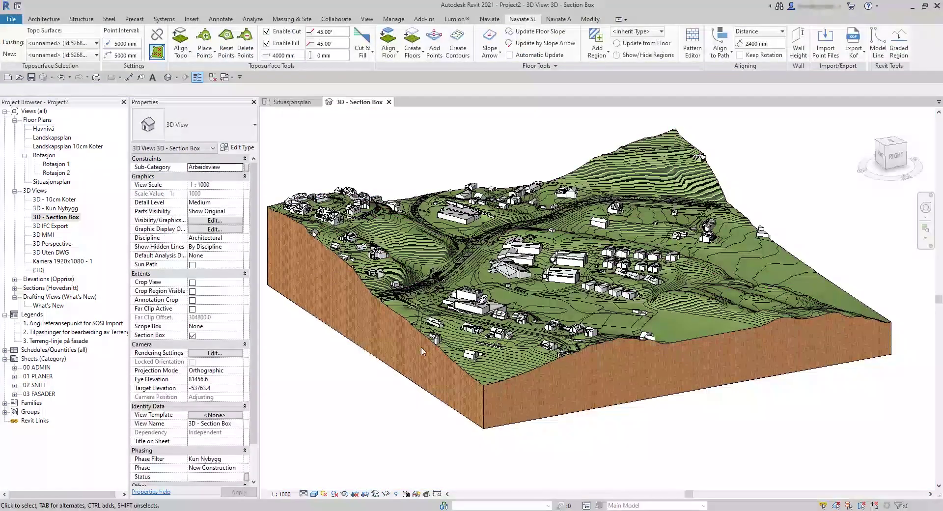
Copy all boundary lines from the asphalt floor's sketch and leave the boundary edit without changing it.
shift+middle_drag(437, 286, 448, 313)
scroll(559, 289, up, 8)
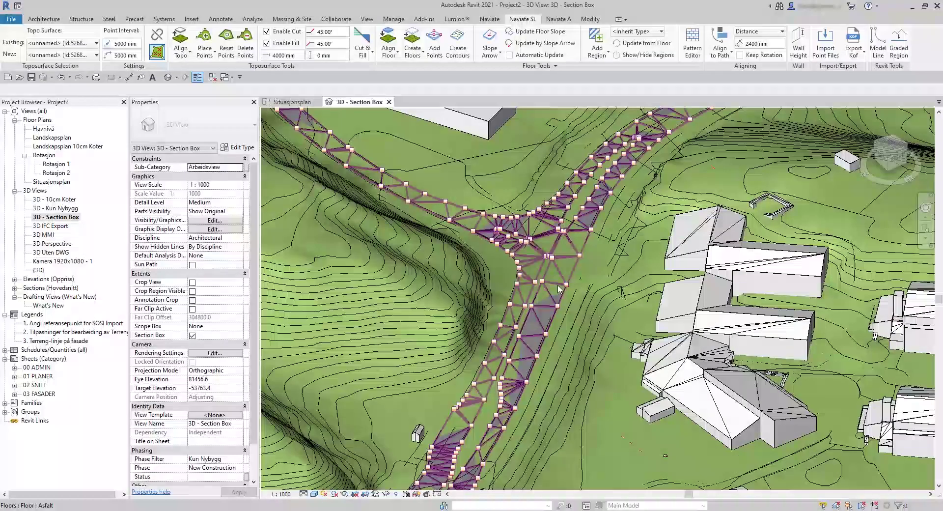
click(558, 290)
shift+middle_drag(558, 290, 620, 298)
scroll(633, 333, down, 1)
mouse_move(639, 358)
middle_down()
mouse_move(660, 320)
mouse_move(580, 336)
mouse_move(597, 339)
middle_up()
click(400, 45)
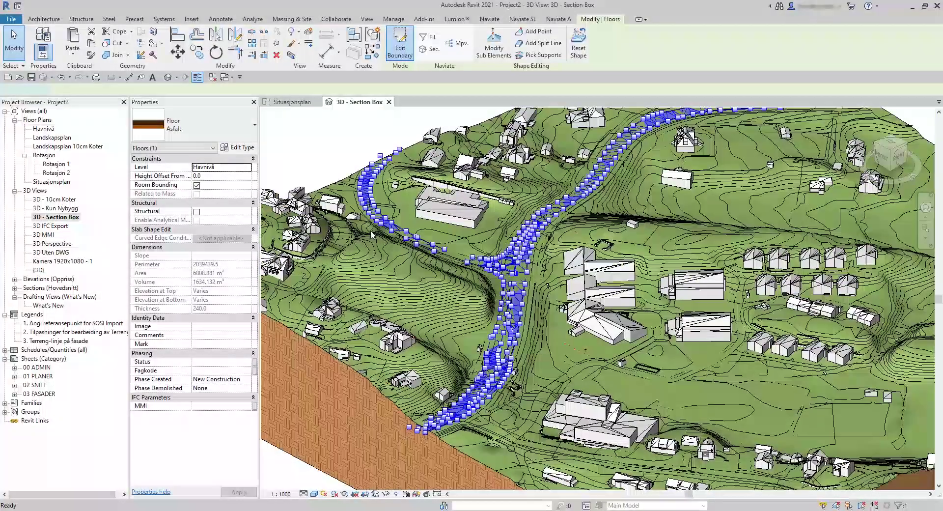
scroll(511, 272, down, 3)
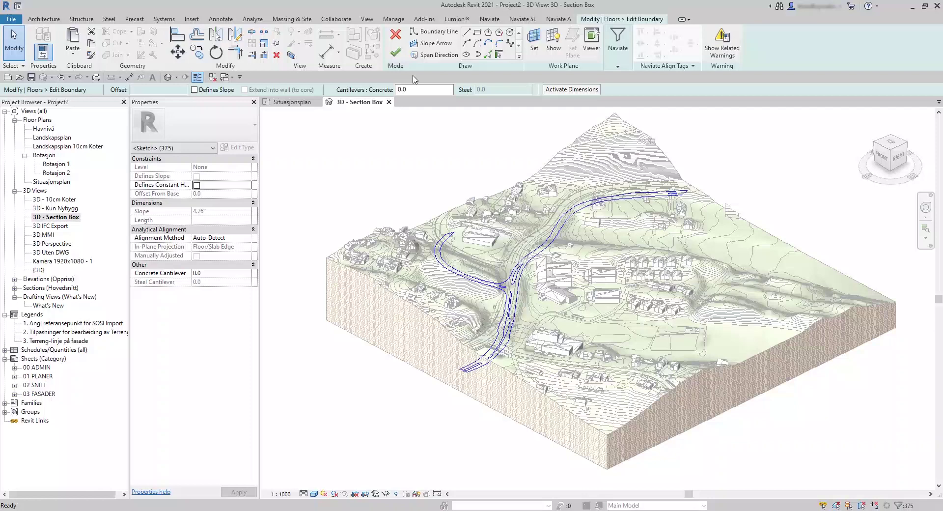
click(396, 34)
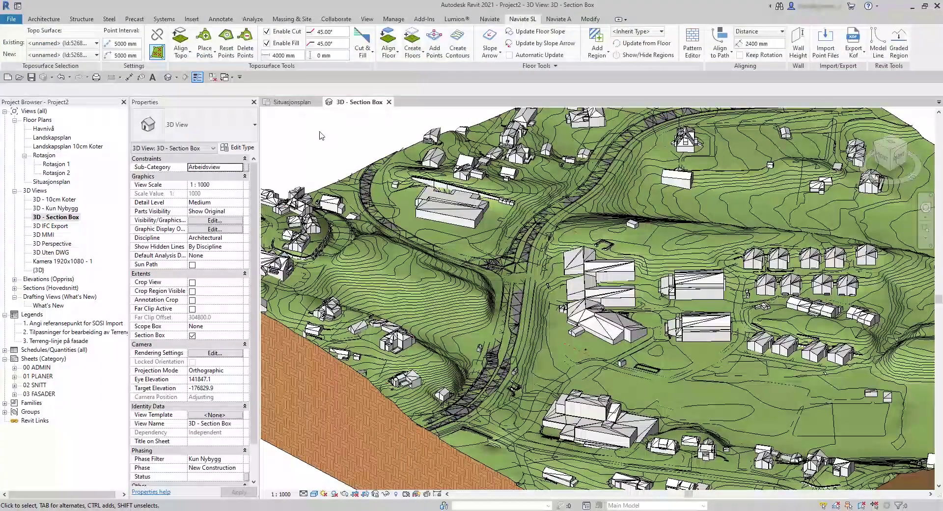
Create a subregion on the terrain surface from the copied floor boundary lines and finish its sketch.
click(289, 19)
click(399, 37)
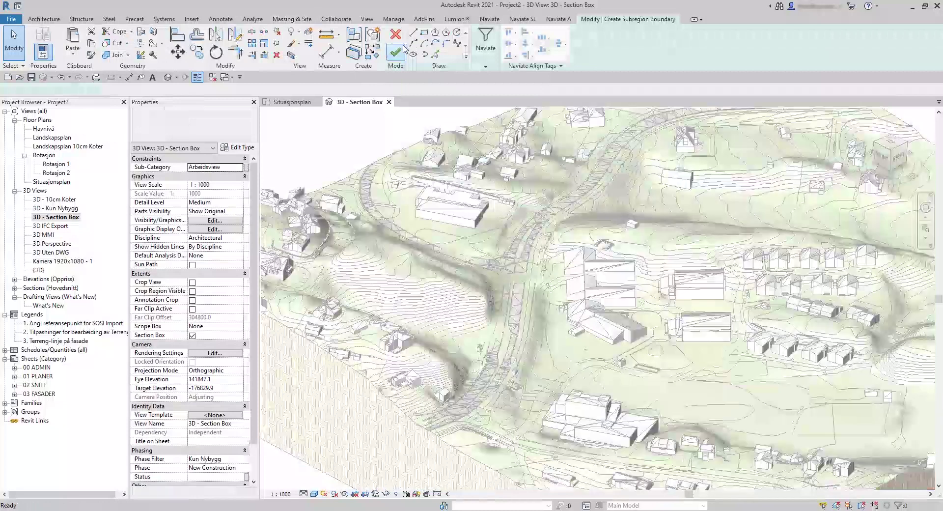
click(73, 54)
click(99, 93)
click(463, 325)
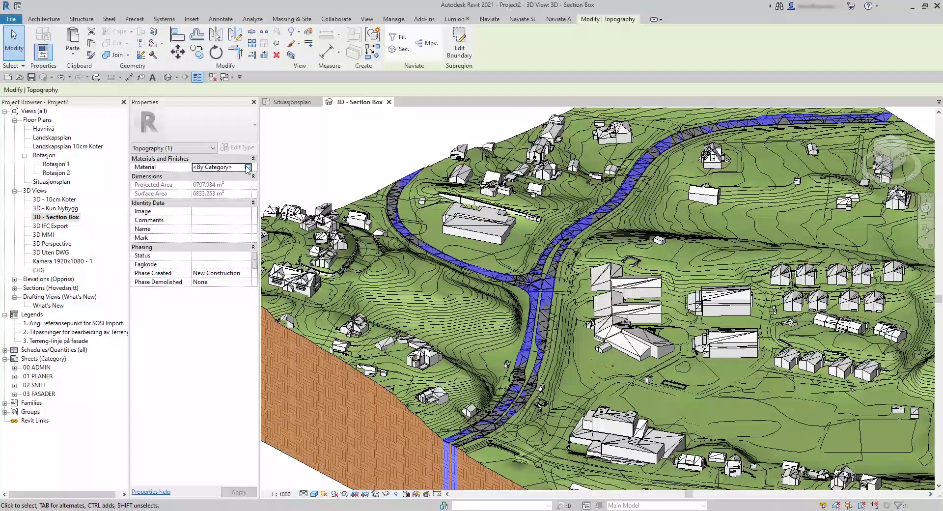
Assign the 100% Transparent material to the road subregion.
click(245, 167)
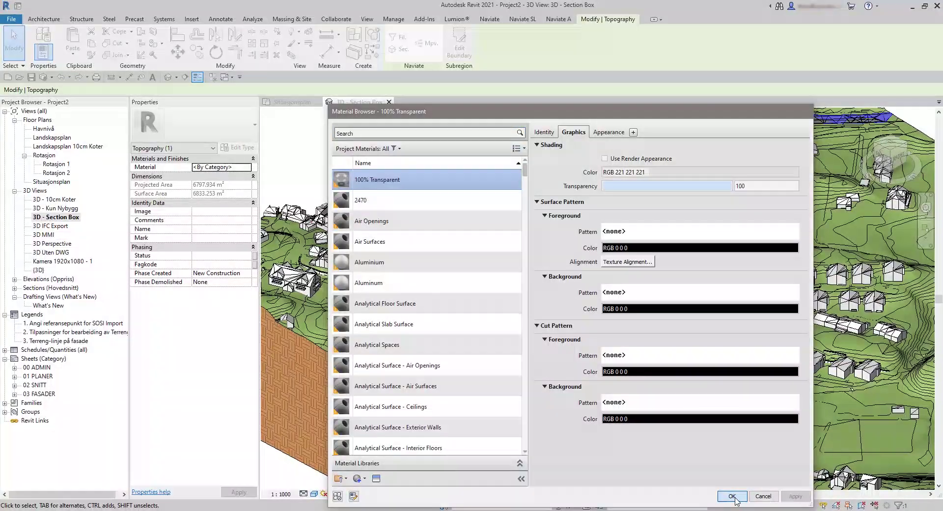
click(732, 496)
click(341, 143)
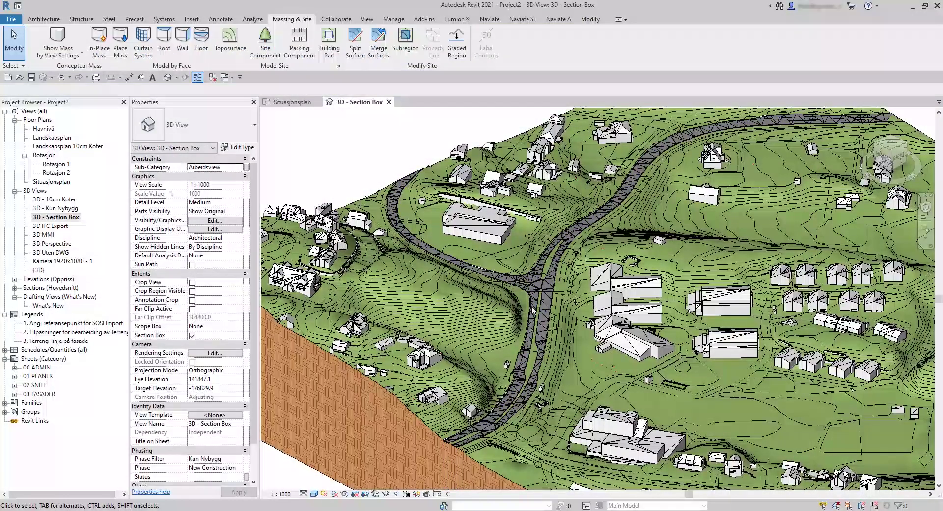
Hide the Lines category and the Interior Edges of floors in the 3D - Section Box view.
shift+middle_drag(533, 310, 583, 409)
middle_drag(446, 385, 453, 374)
shift+middle_drag(453, 374, 518, 361)
scroll(489, 369, down, 1)
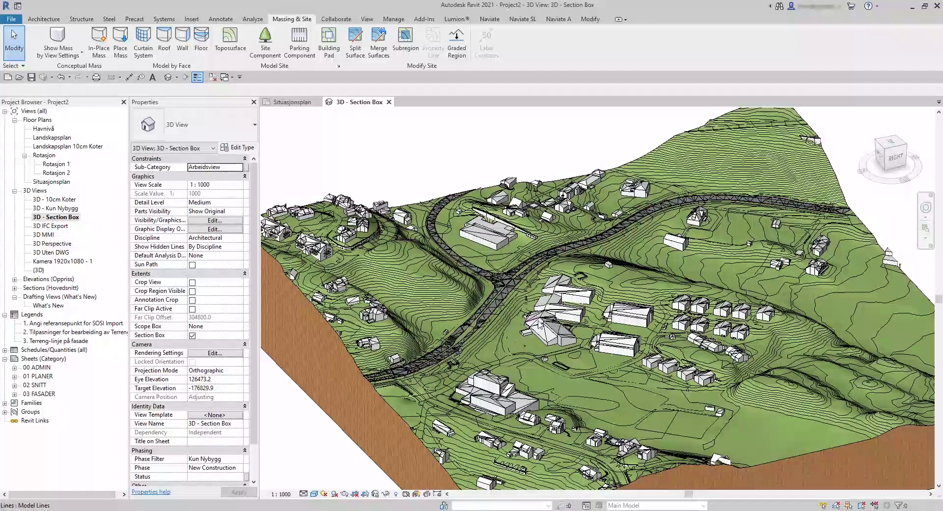
scroll(540, 325, down, 5)
key(v)
key(v)
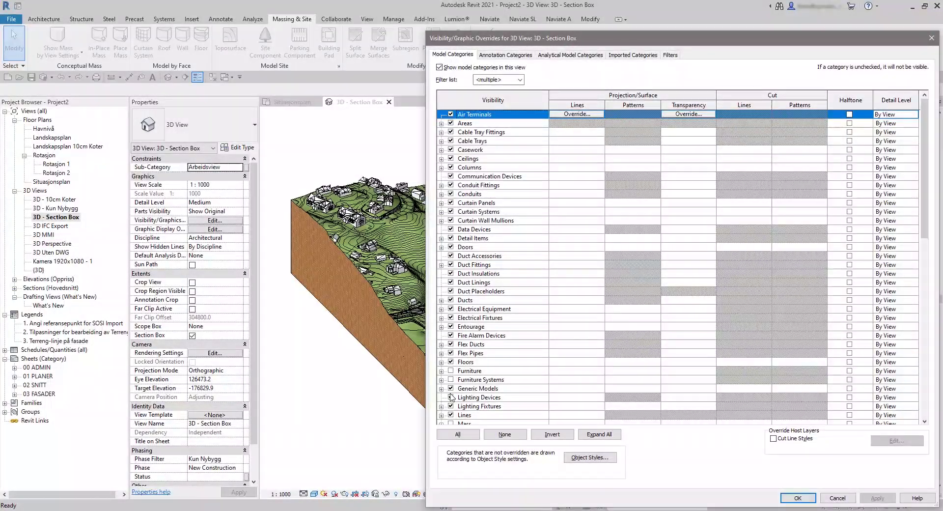
click(451, 415)
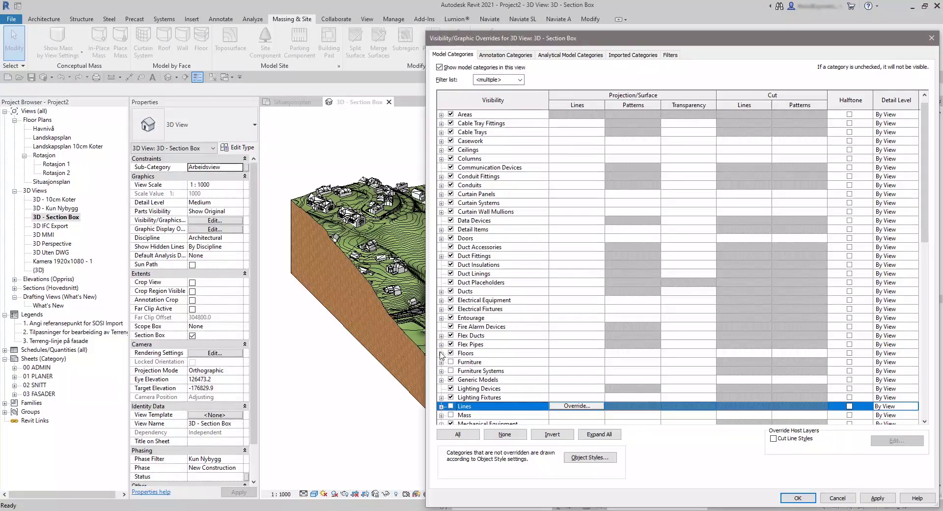
click(442, 354)
click(441, 354)
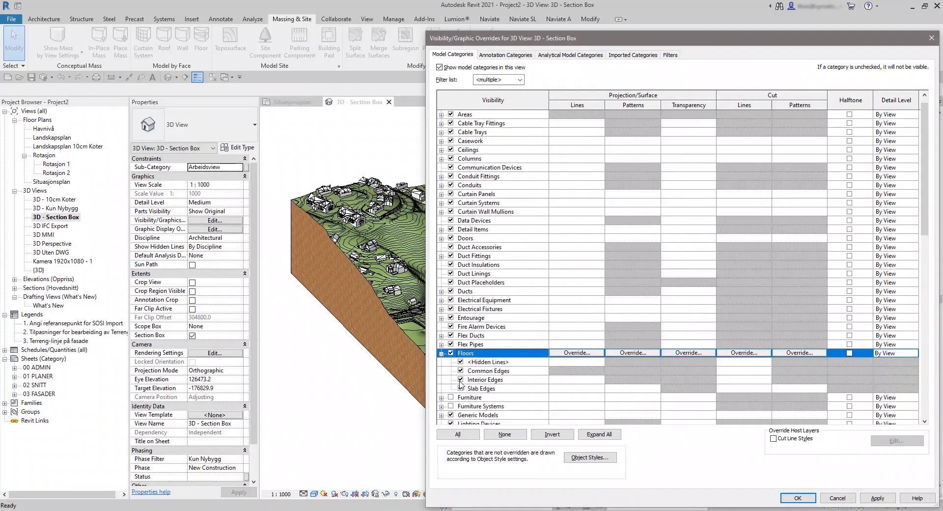
click(460, 379)
click(807, 501)
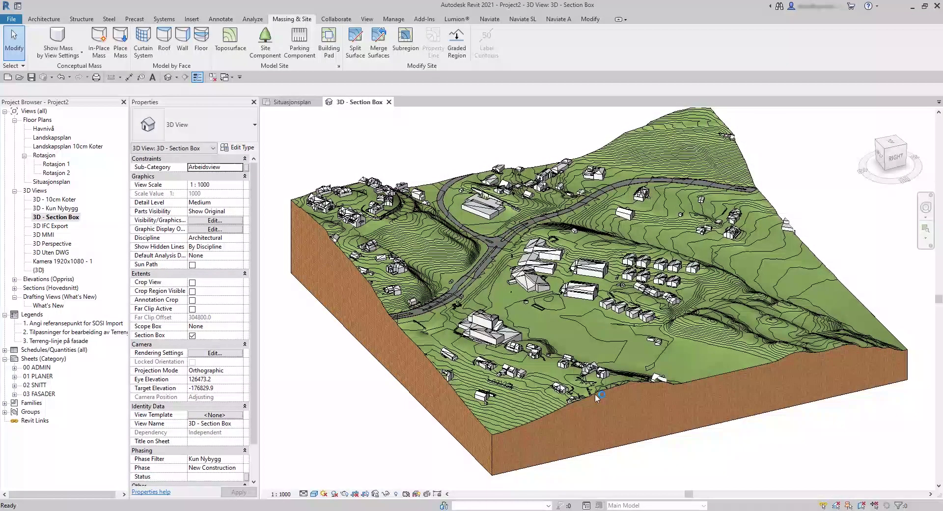
shift+middle_drag(477, 435, 506, 452)
scroll(515, 338, up, 1)
shift+middle_drag(514, 336, 511, 356)
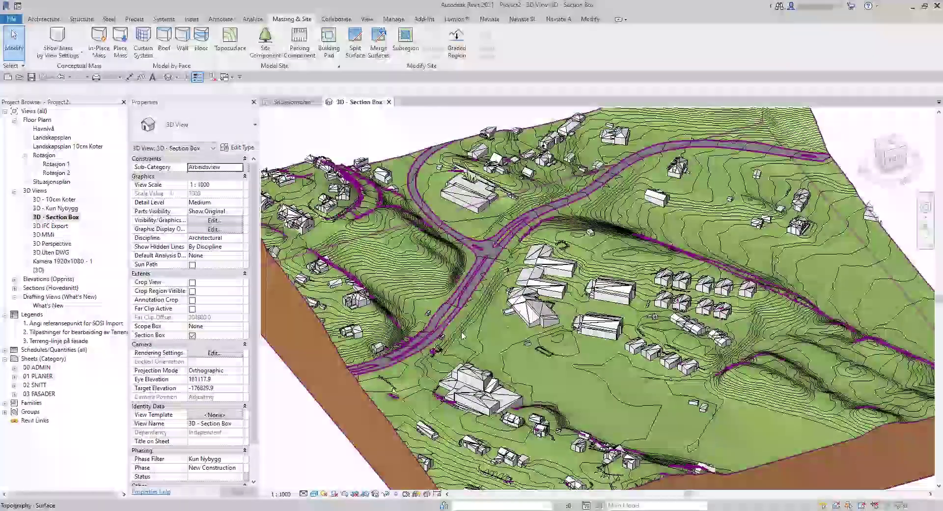